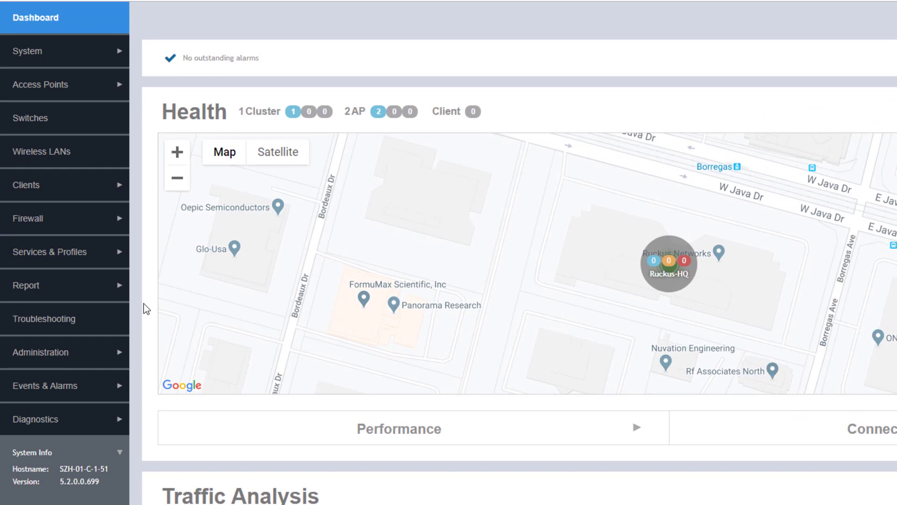
# Step: Show the hotspots and portals Guest Access list for Demo Zone 1 under Demo Domain 1
pyautogui.click(96, 256)
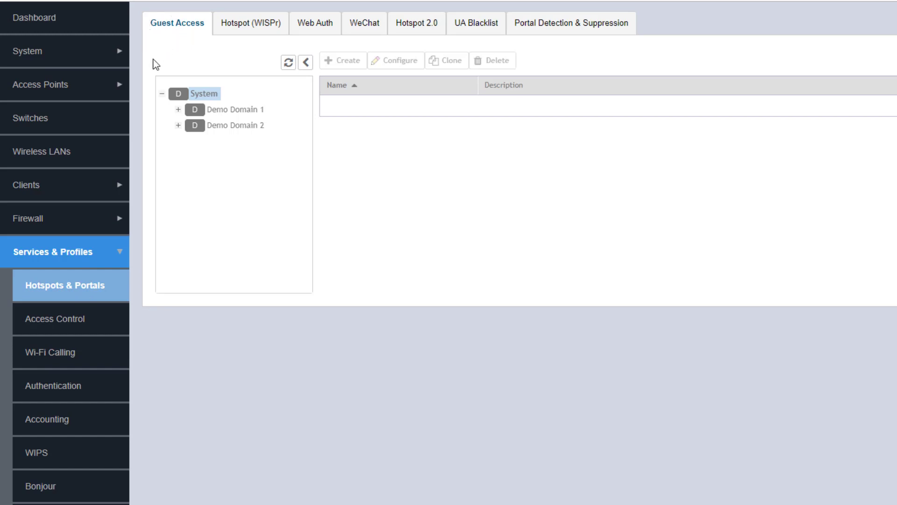
pyautogui.click(178, 109)
pyautogui.click(235, 131)
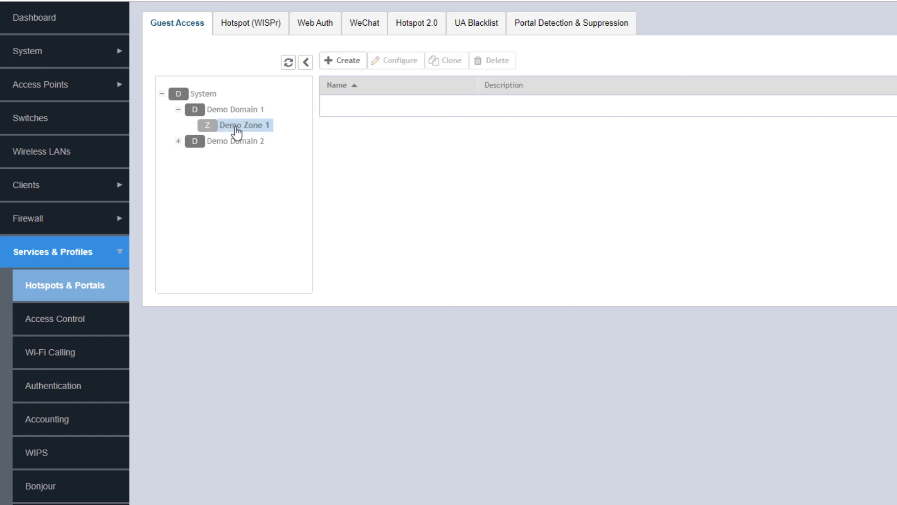
pyautogui.click(342, 60)
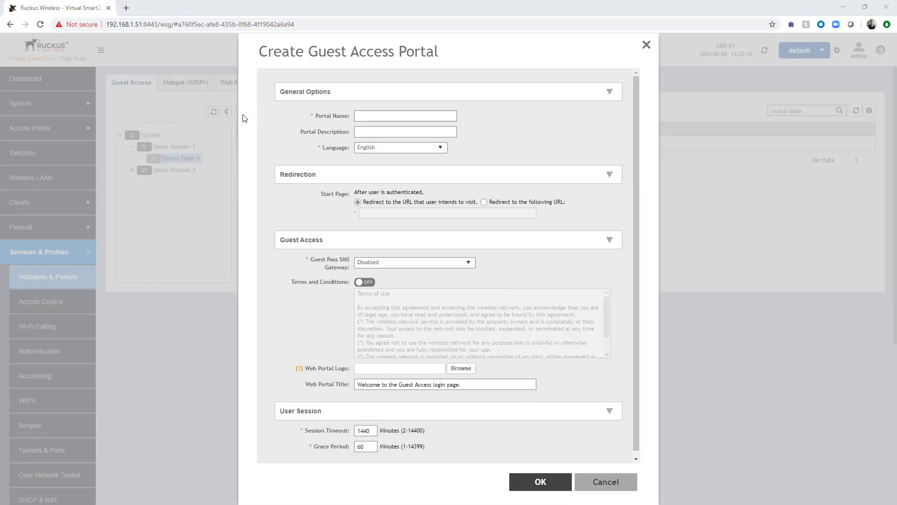
pyautogui.click(391, 115)
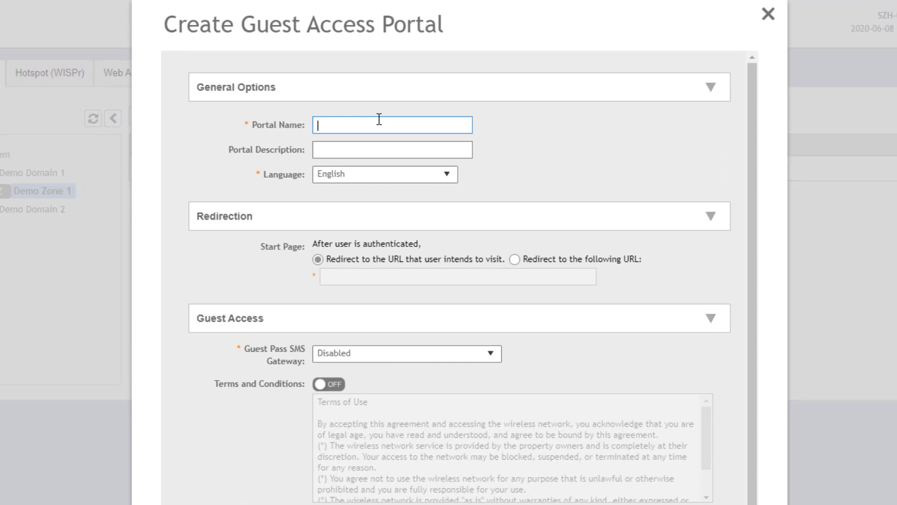
pyautogui.write('Guest Access Test')
pyautogui.click(513, 260)
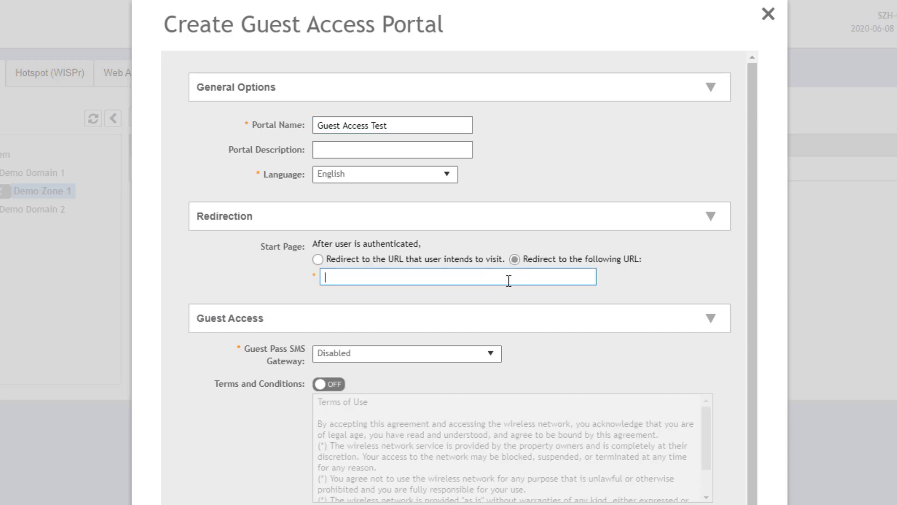
pyautogui.write('http')
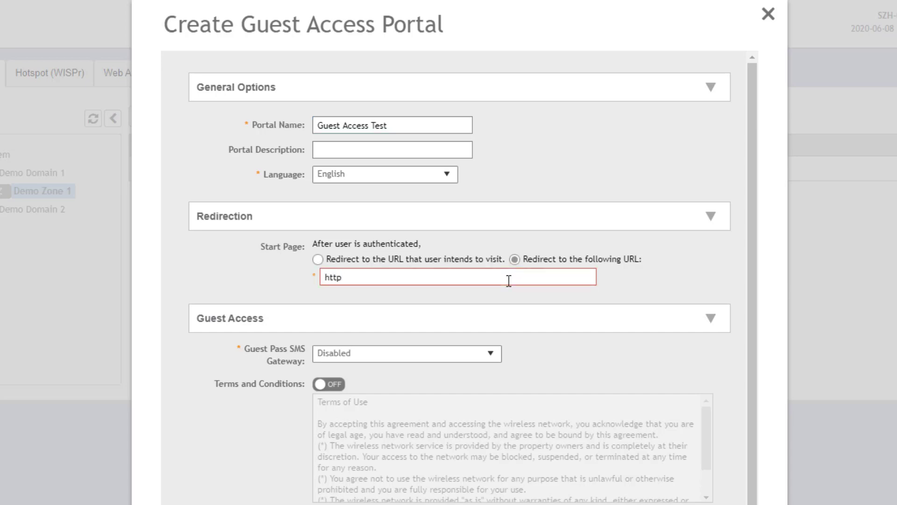
pyautogui.write('://www.commscope.com')
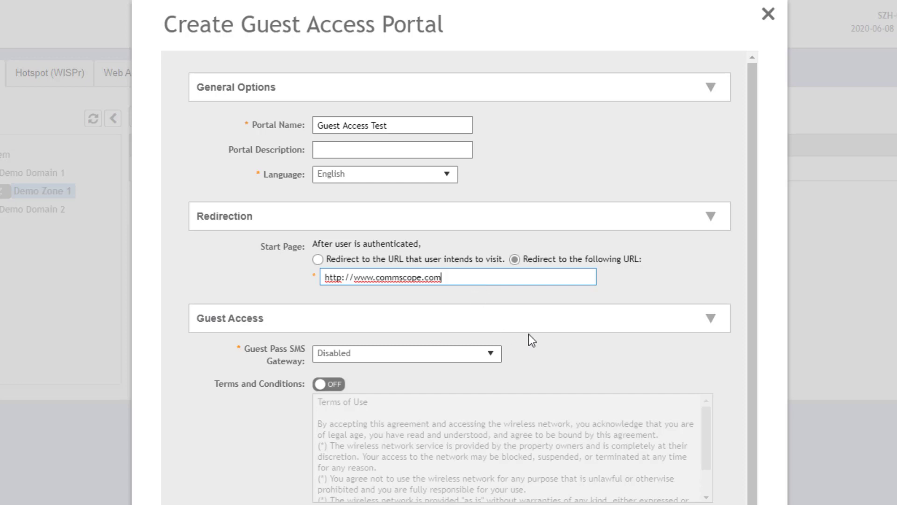
pyautogui.scroll(-1, 628, 362)
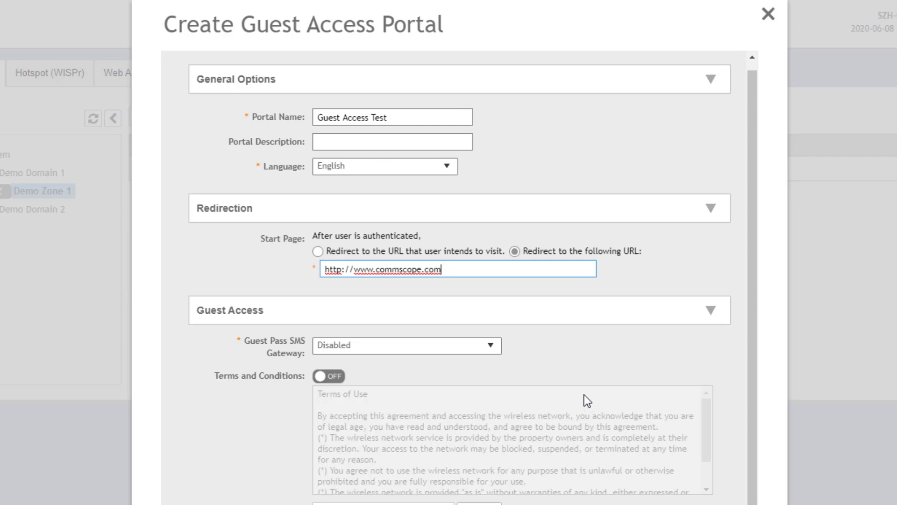
pyautogui.click(492, 347)
pyautogui.click(570, 354)
pyautogui.scroll(-5, 401, 346)
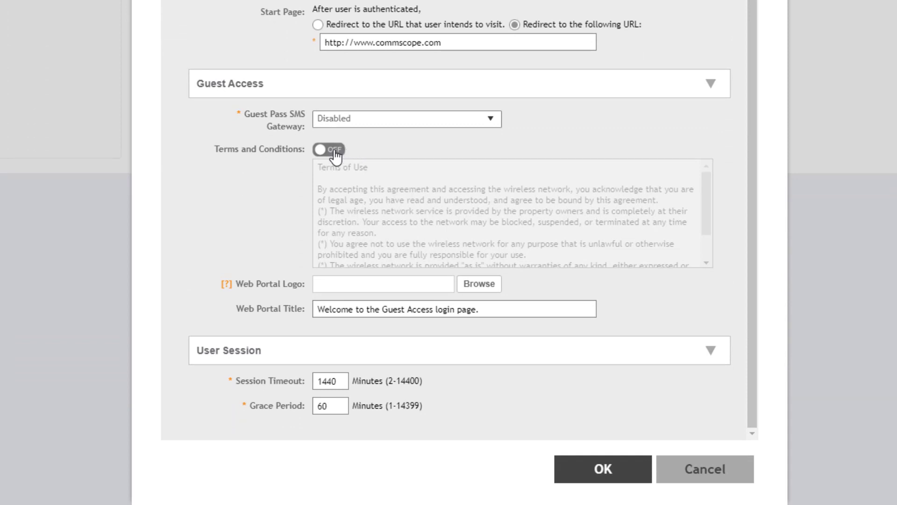
# Step: Enable Terms and Conditions and change the heading to 'Guest Access Terms of Use'
pyautogui.click(333, 150)
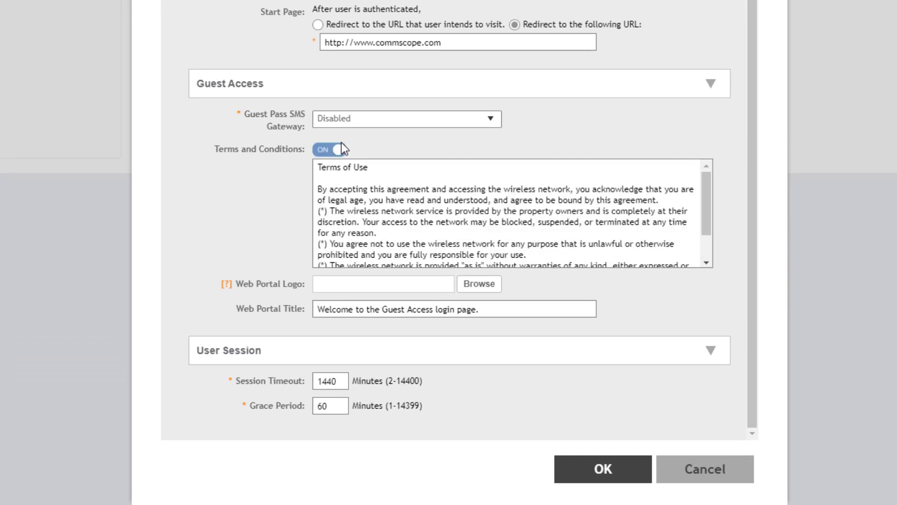
pyautogui.click(317, 168)
pyautogui.write('Guest Access')
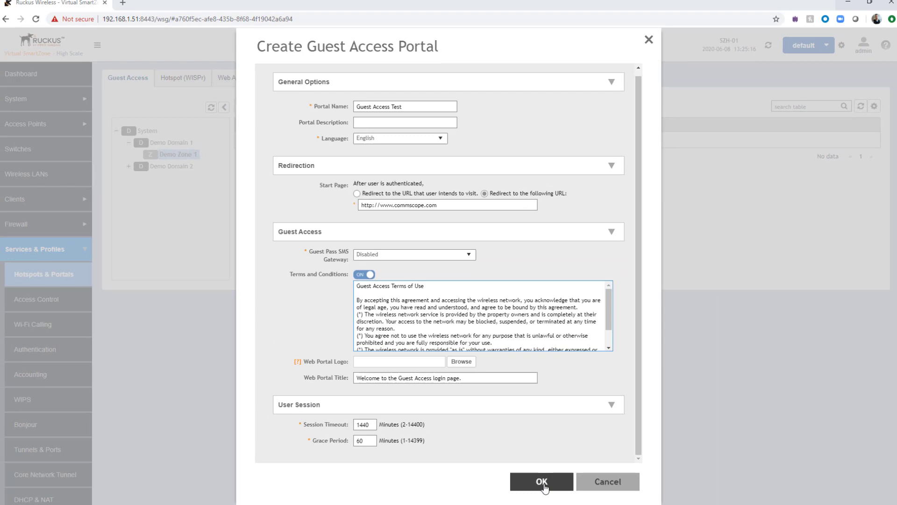
# Step: Save the Guest Access Test portal and go to the Admins and Roles Administrators list
pyautogui.click(540, 482)
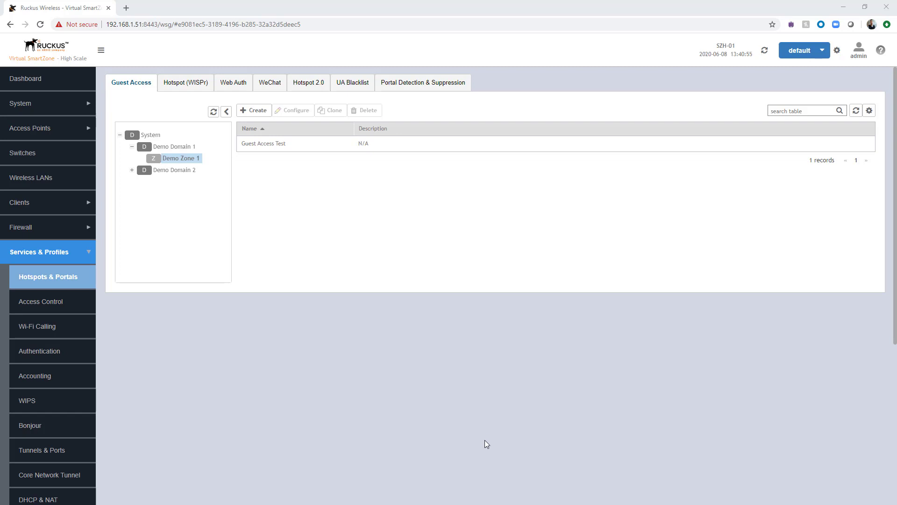
pyautogui.click(88, 253)
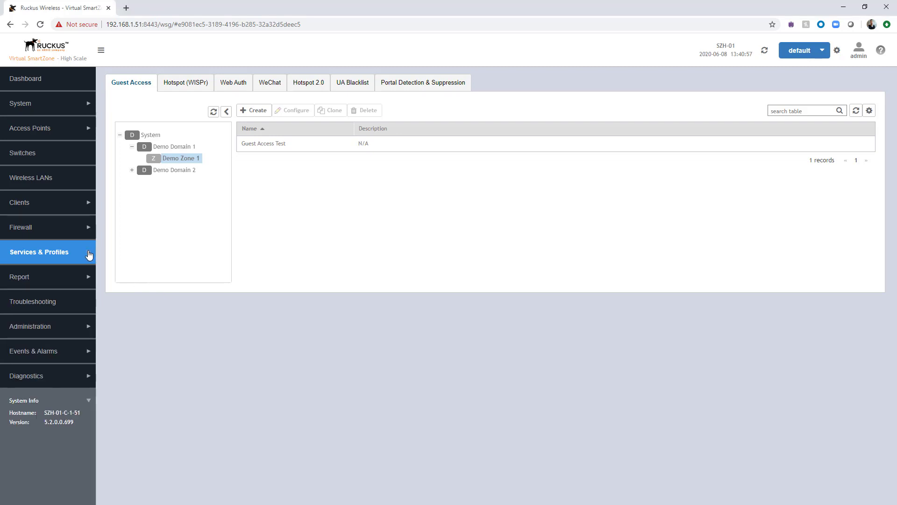
pyautogui.click(77, 327)
pyautogui.click(65, 356)
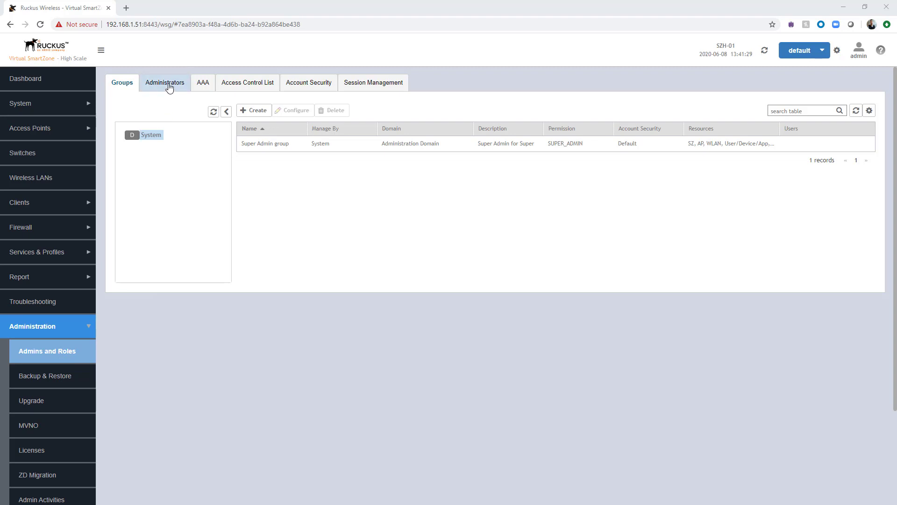
pyautogui.click(169, 87)
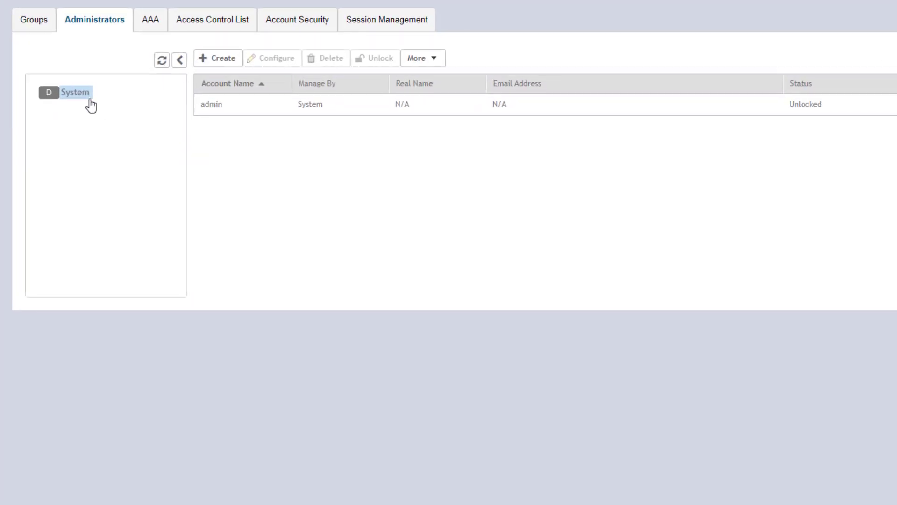
# Step: Create administrator account 'gpa' with real name 'Guest pass admin' and a confirmed password
pyautogui.click(223, 64)
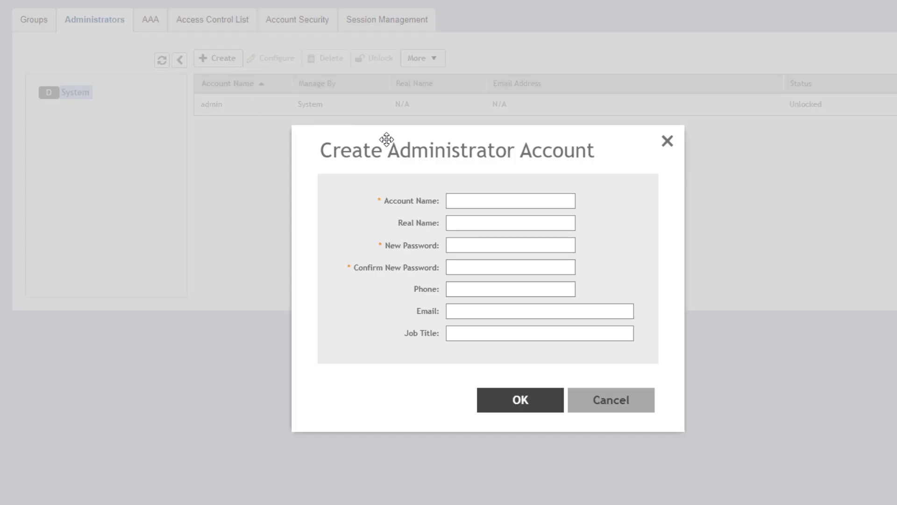
pyautogui.write('gpa')
pyautogui.click(481, 224)
pyautogui.write('Guest pass admin')
pyautogui.click(469, 239)
pyautogui.write('••••••••••')
pyautogui.click(459, 264)
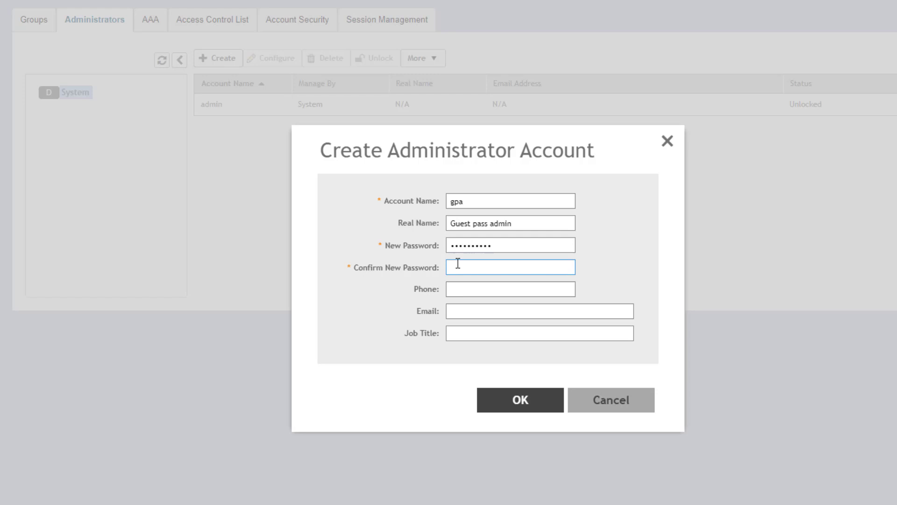
pyautogui.write('••••••••••')
pyautogui.click(556, 395)
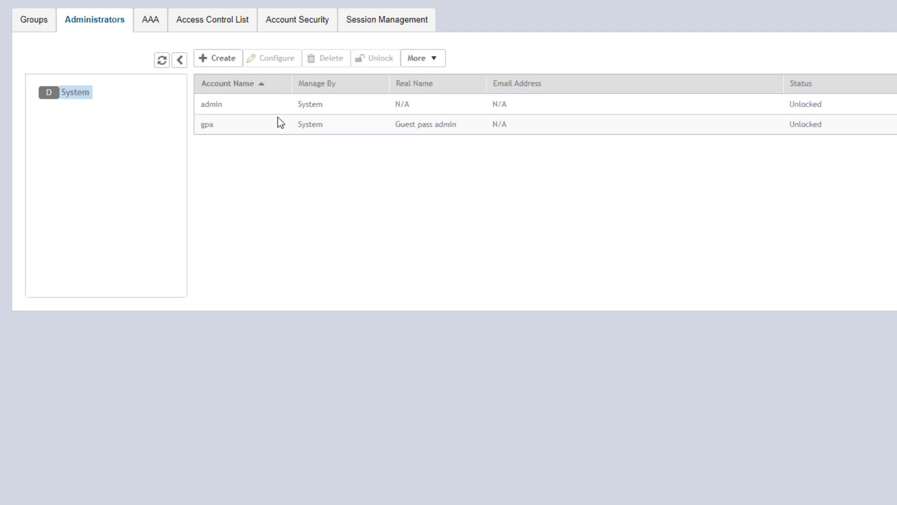
# Step: Start a user group named 'Guest Pass Admin' with the Guest Pass Admin permission
pyautogui.click(41, 26)
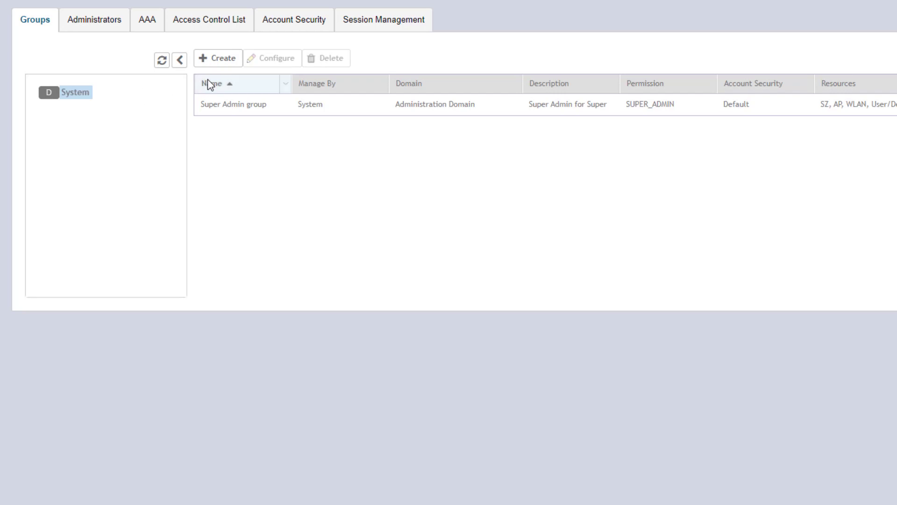
pyautogui.click(227, 65)
pyautogui.click(412, 236)
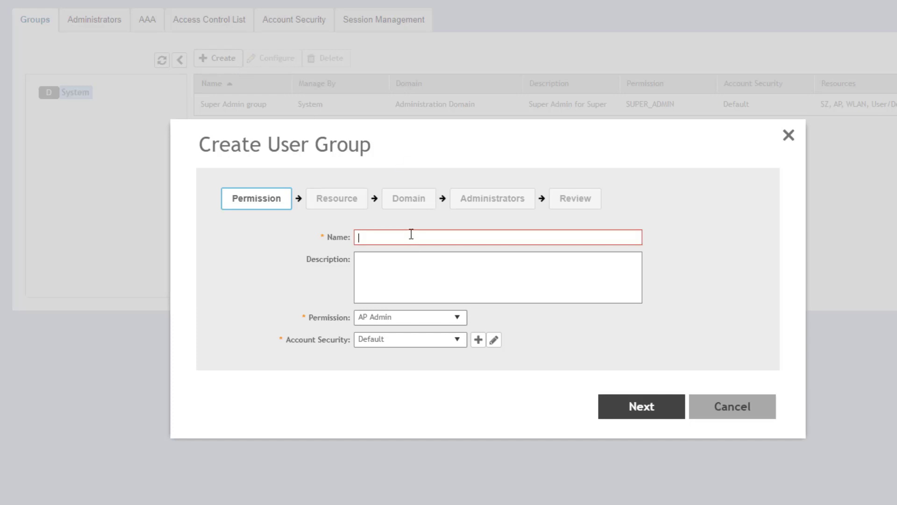
pyautogui.write('Guest Pass Admin')
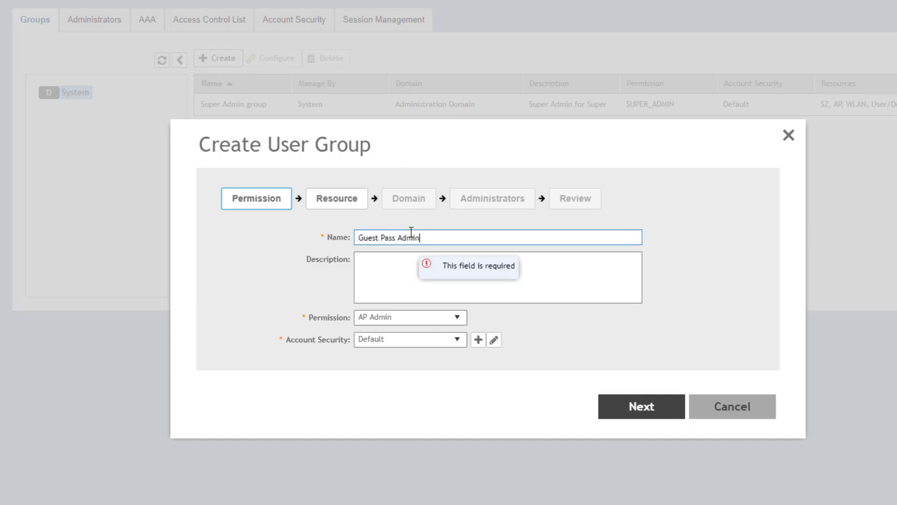
pyautogui.click(458, 318)
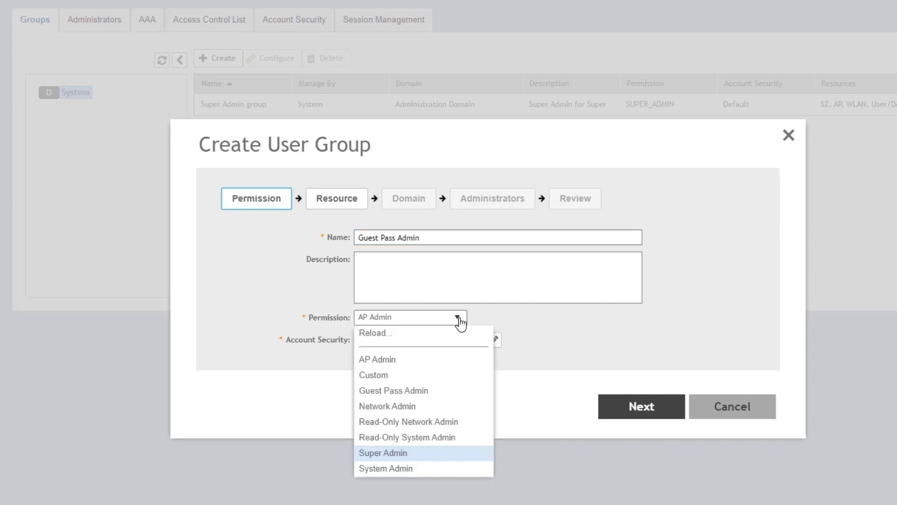
pyautogui.click(423, 394)
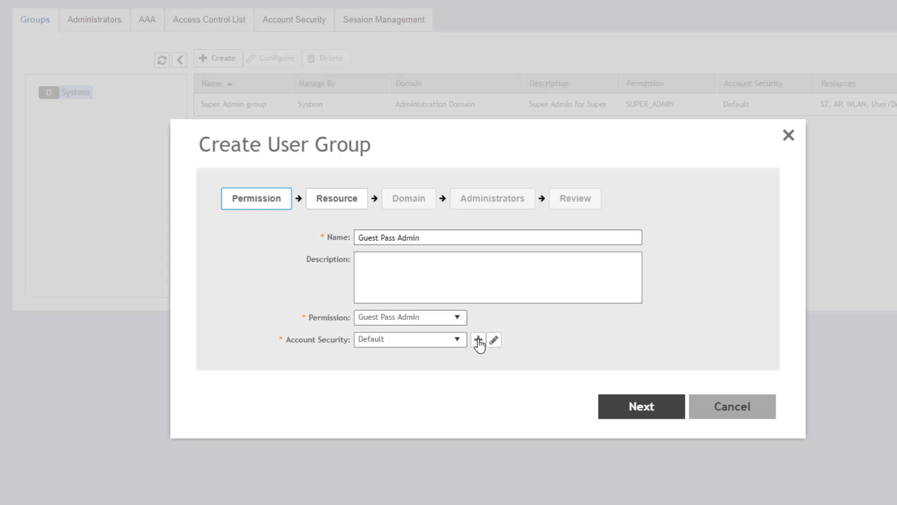
pyautogui.click(478, 344)
# Step: Keep Guest Pass as the group's resource and add Demo Domain 1 to Selected Domains
pyautogui.click(643, 409)
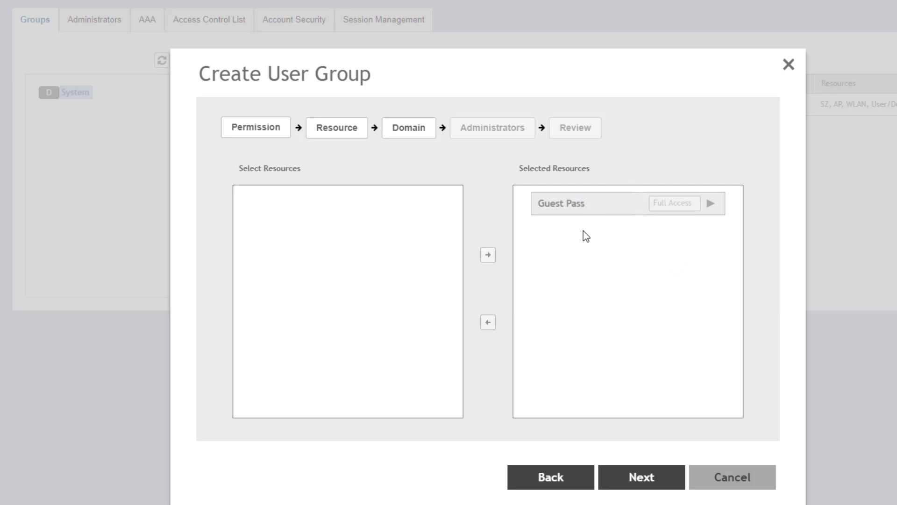
pyautogui.click(642, 484)
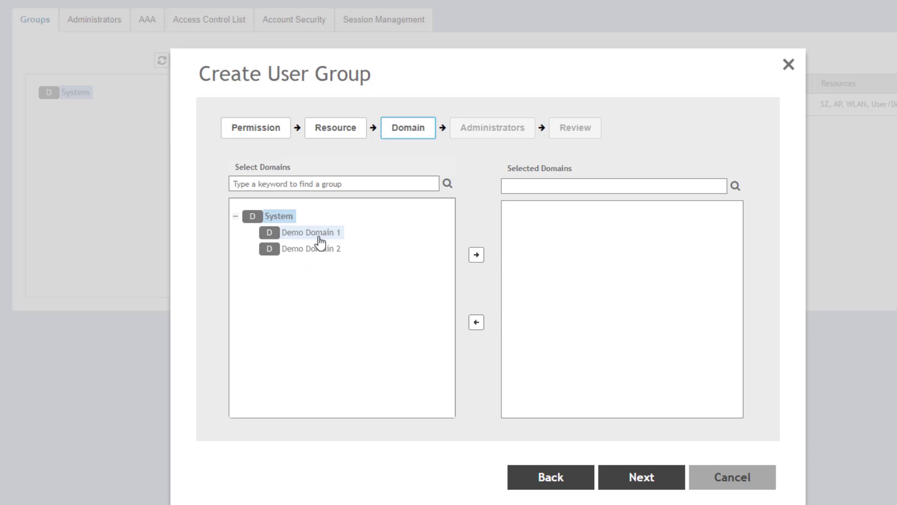
pyautogui.click(322, 239)
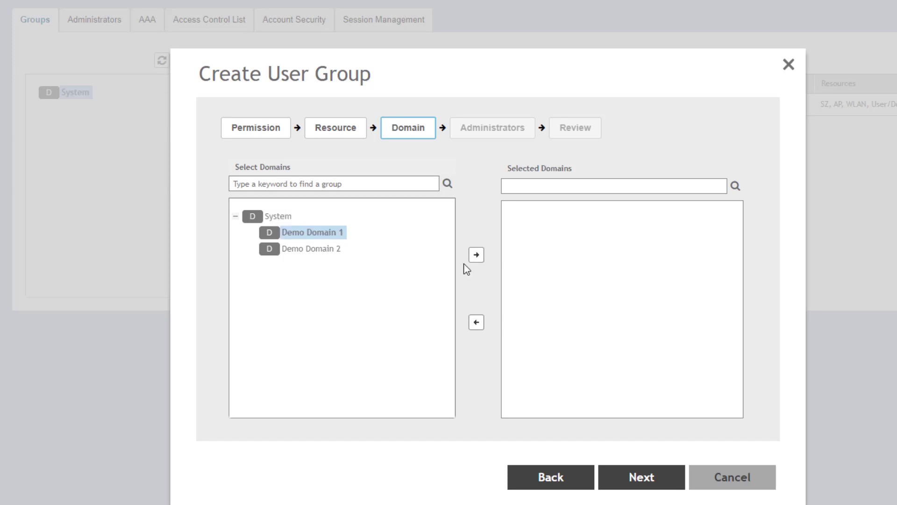
pyautogui.click(476, 256)
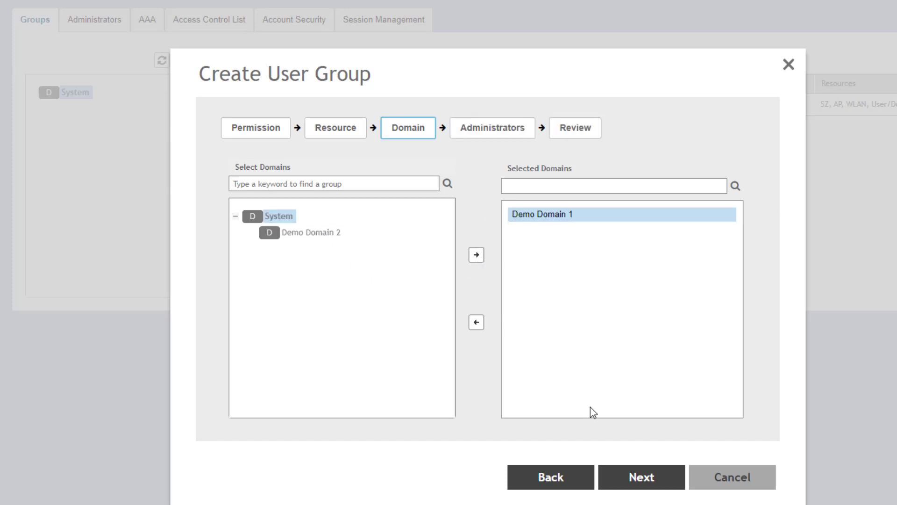
# Step: Add the gpa account to the group's selected users and reach the Review summary
pyautogui.click(641, 480)
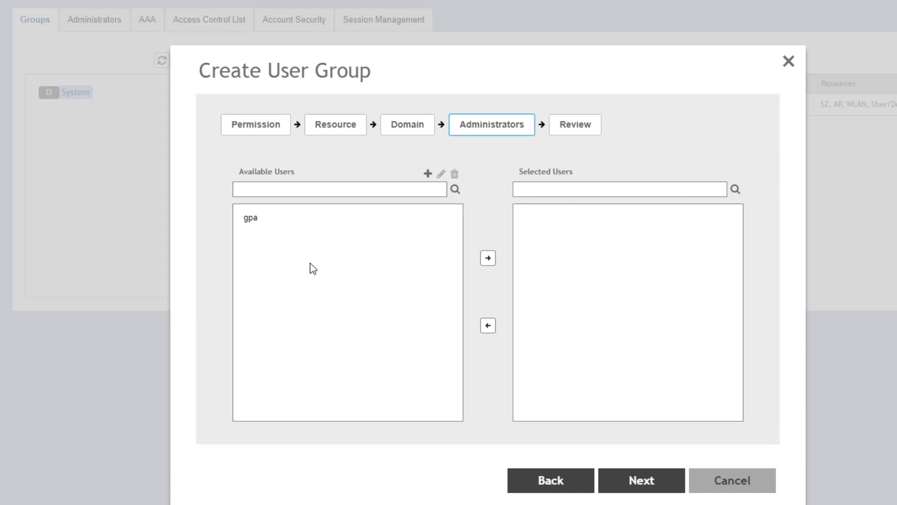
pyautogui.click(269, 222)
pyautogui.click(488, 258)
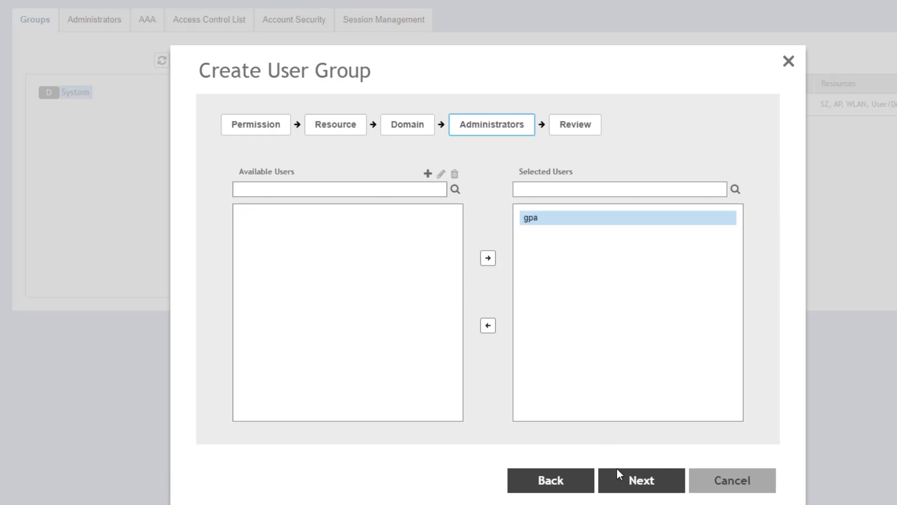
pyautogui.click(647, 484)
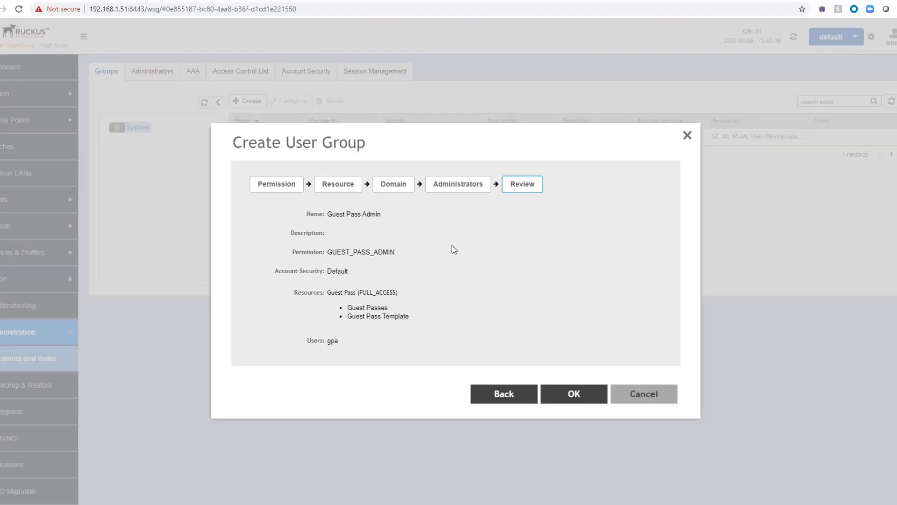
# Step: Save the Guest Pass Admin group, then start creating a new WLAN in Demo Zone 1
pyautogui.click(563, 388)
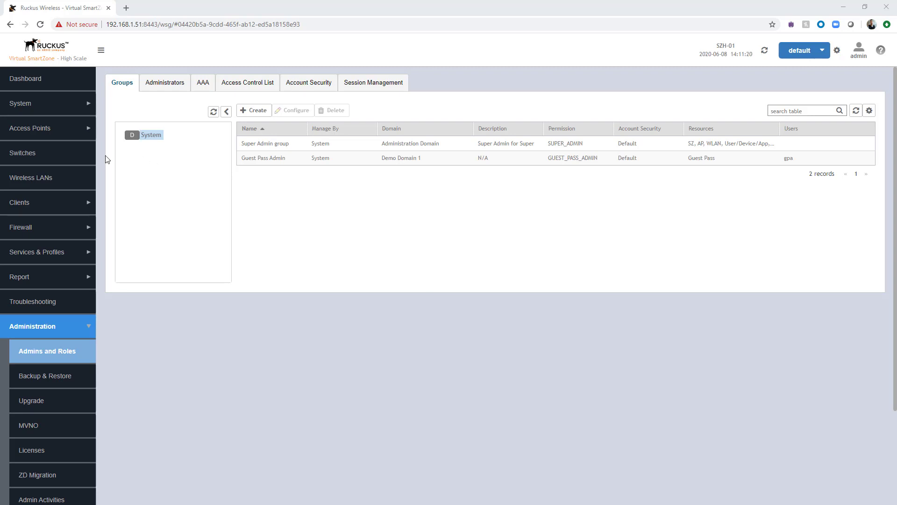
pyautogui.click(47, 185)
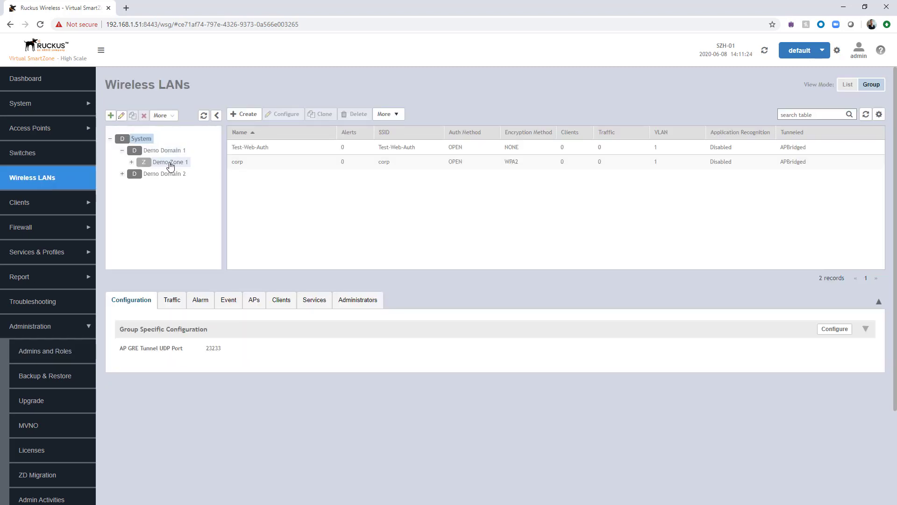
pyautogui.click(177, 163)
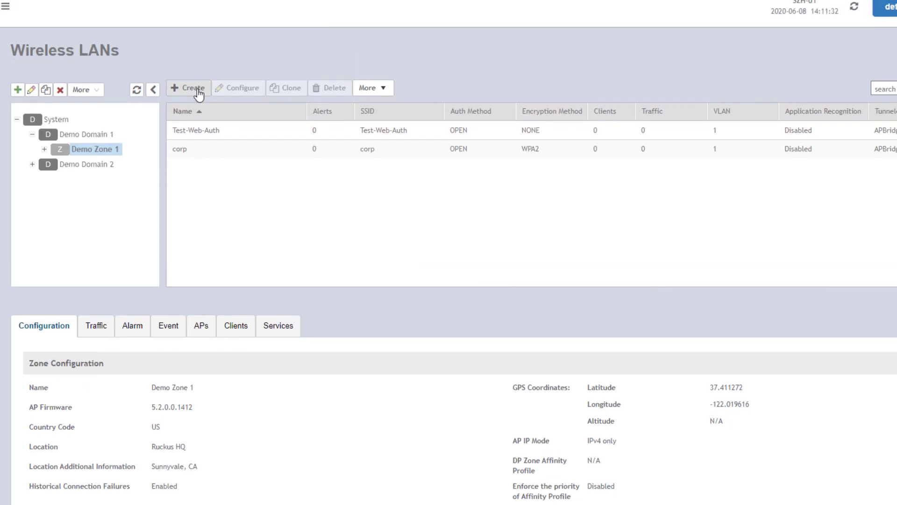
pyautogui.click(198, 92)
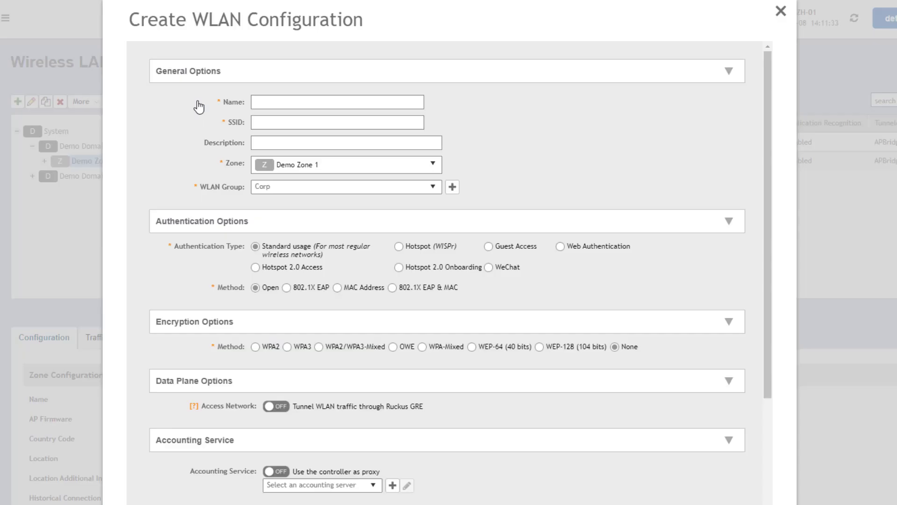
# Step: Name the WLAN 'guest' and select Guest Access as its authentication type
pyautogui.click(305, 101)
pyautogui.write('guest')
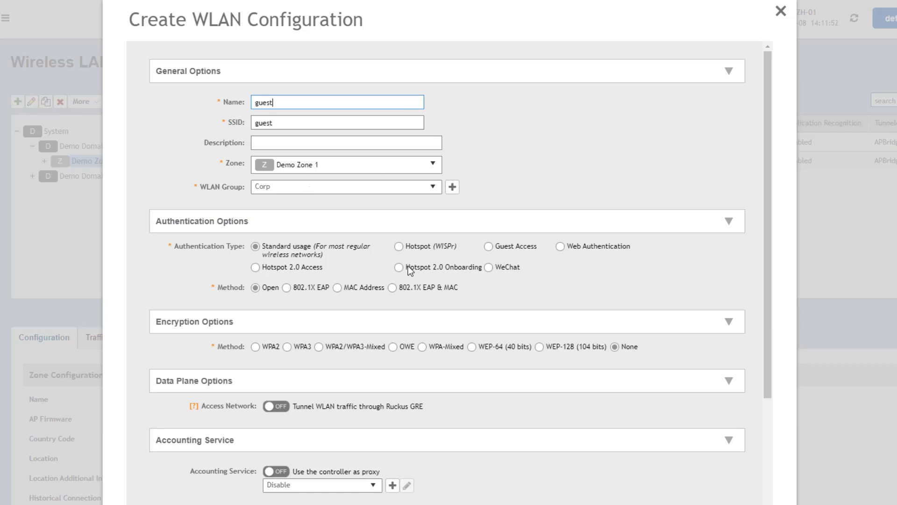
pyautogui.click(489, 247)
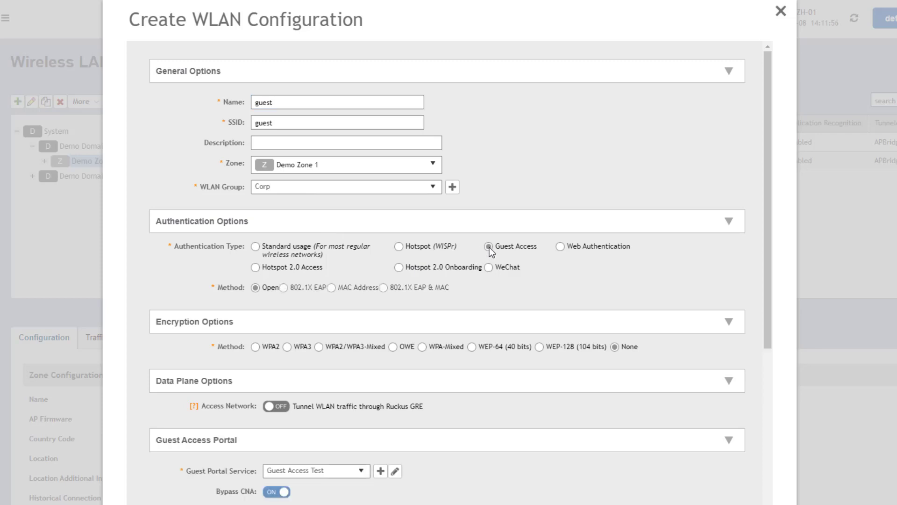
pyautogui.scroll(-3, 552, 306)
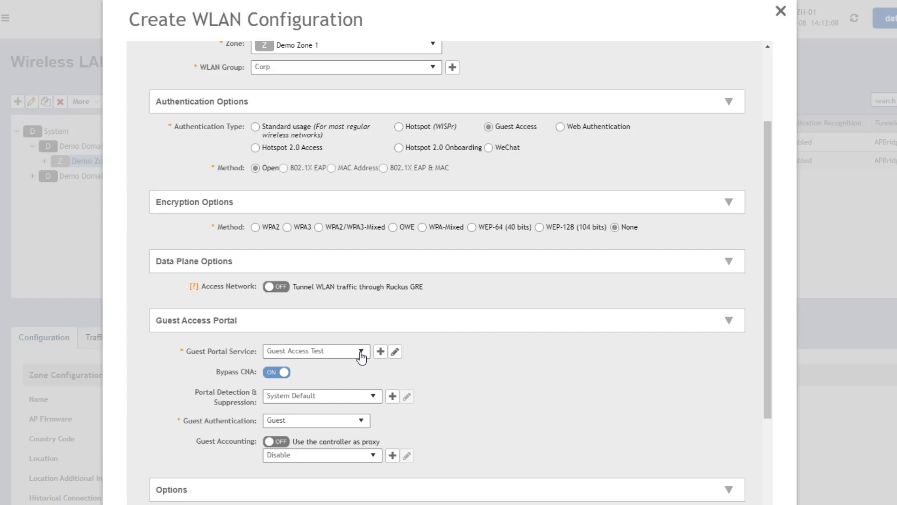
pyautogui.click(361, 351)
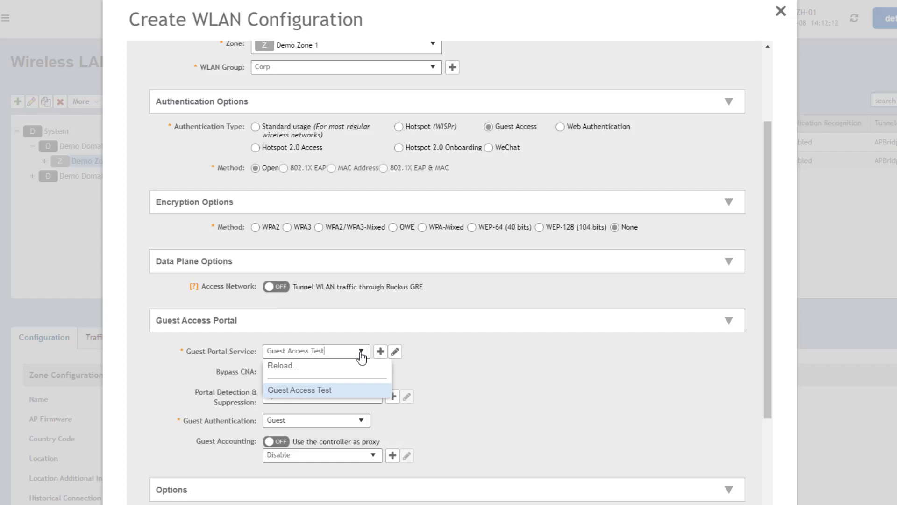
pyautogui.click(458, 351)
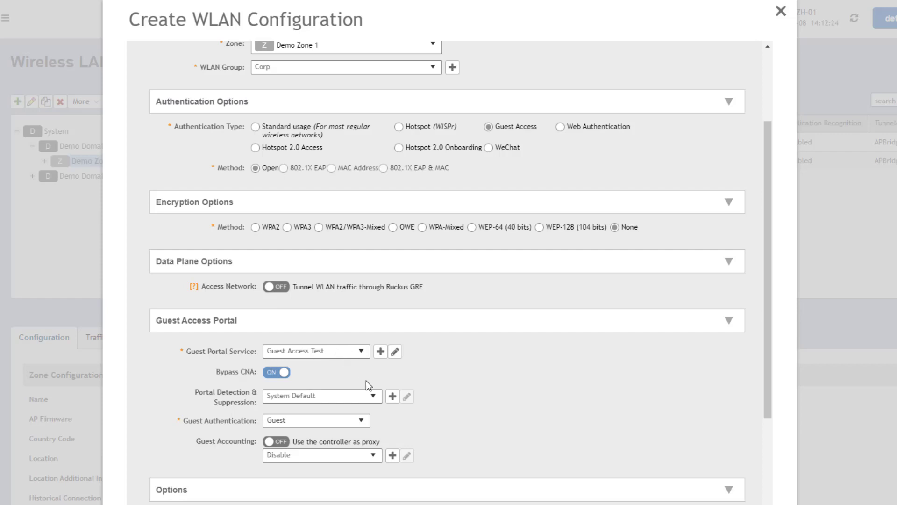
pyautogui.click(366, 425)
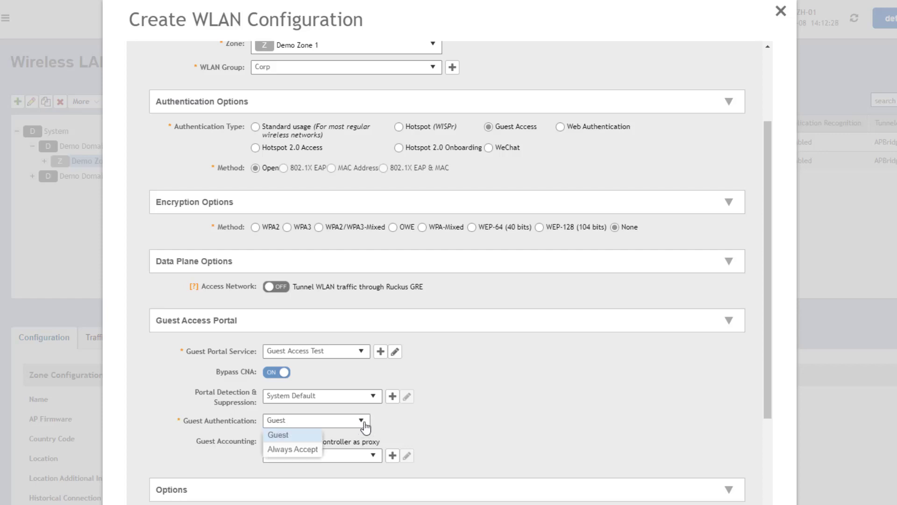
pyautogui.click(406, 420)
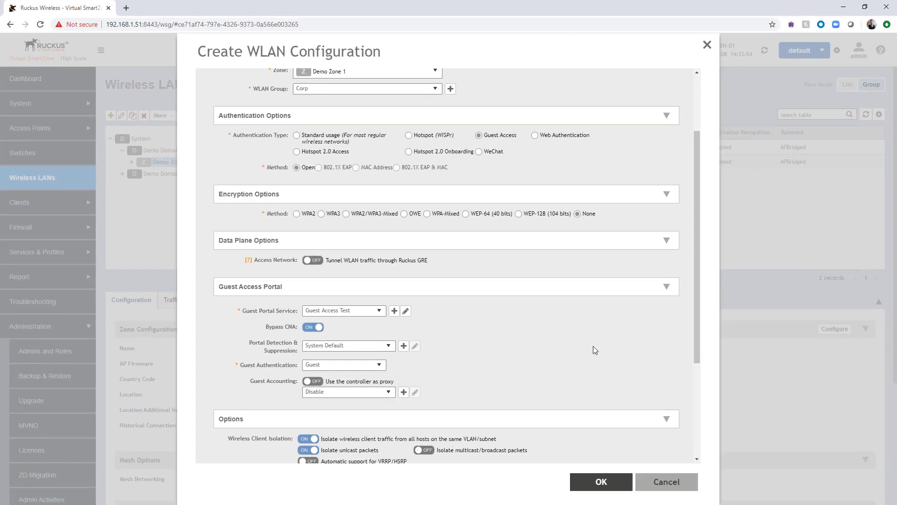
# Step: Save the 'guest' WLAN with Open authentication, no encryption and the Guest Access Test portal
pyautogui.click(603, 484)
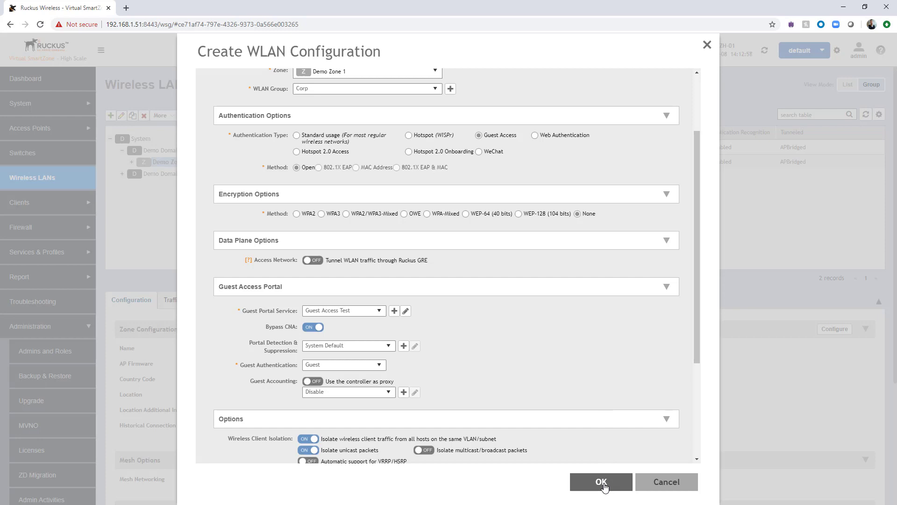